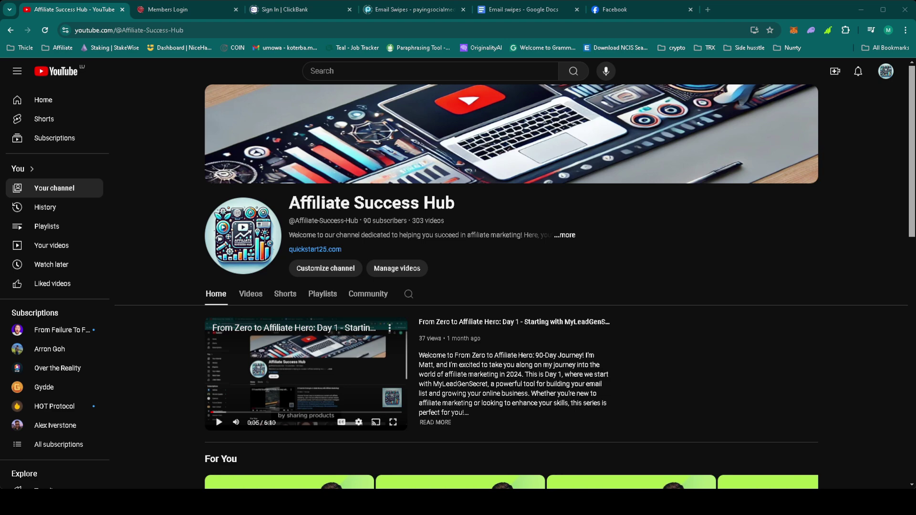
Log in to the MyLeadGenSecret member account and view the Mailing System statistics for past mailings.
{"action": "left_click", "coordinate": [184, 10]}
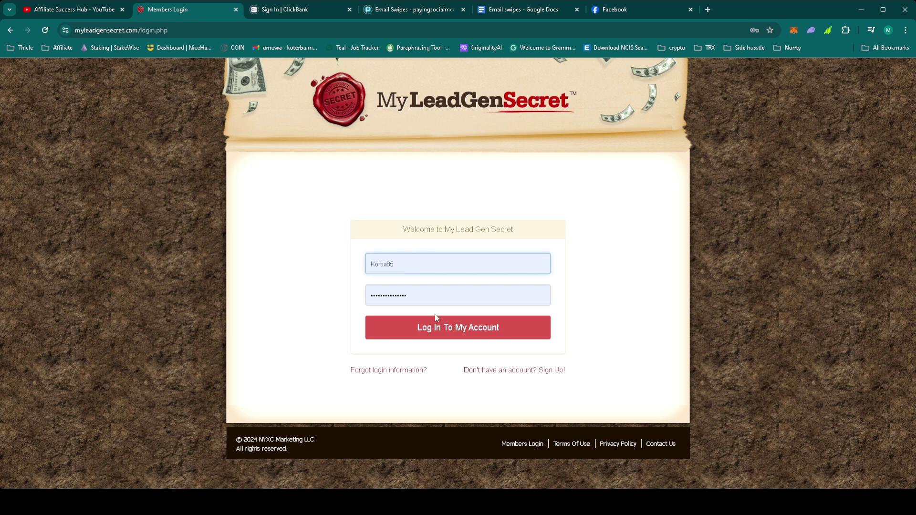
{"action": "left_click", "coordinate": [451, 326]}
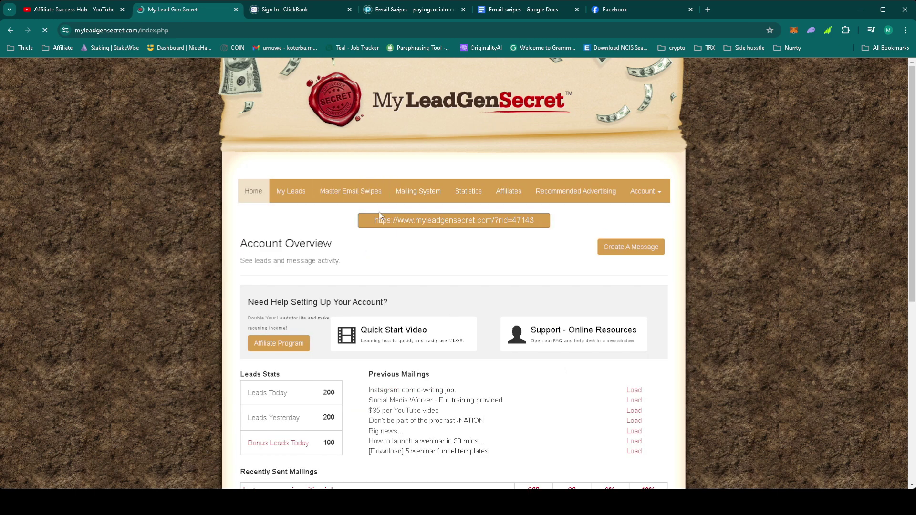
{"action": "left_click", "coordinate": [403, 192]}
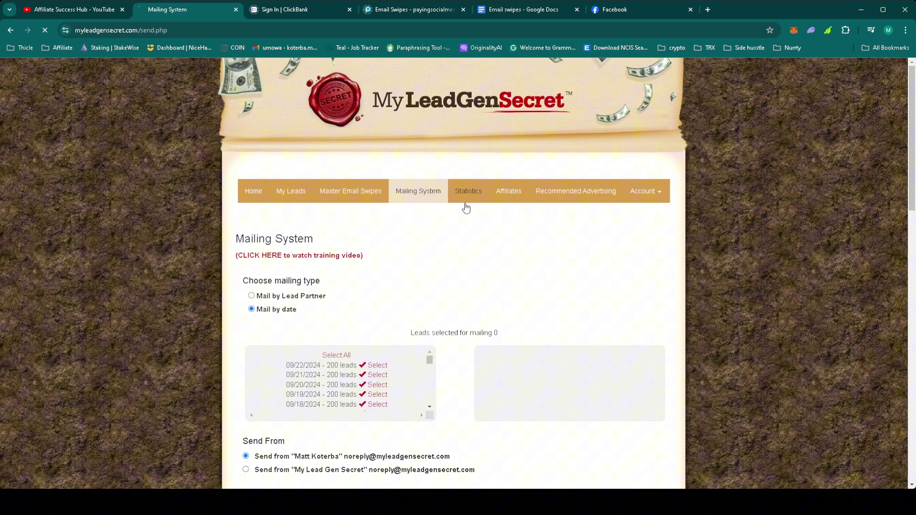
{"action": "left_click", "coordinate": [467, 205]}
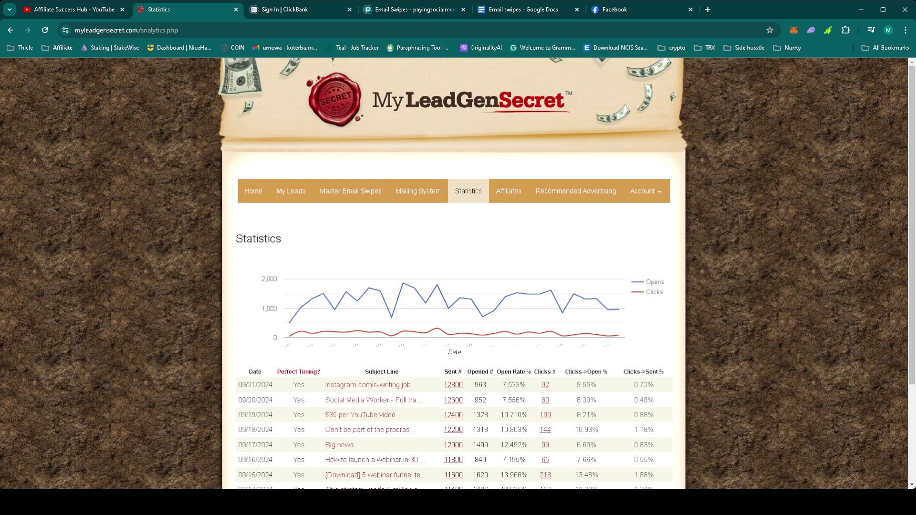
{"action": "left_click", "coordinate": [409, 12]}
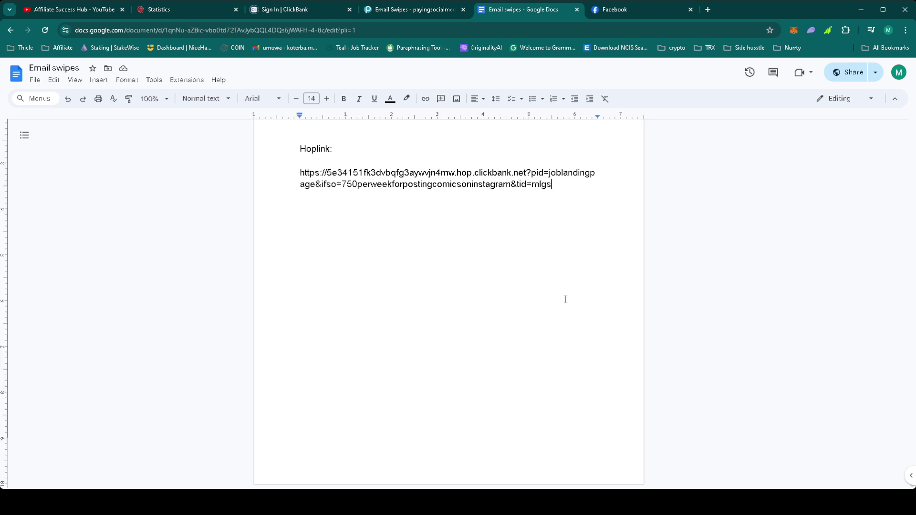
Add a page break and the heading 'DAy 55 email 5:' in the Email swipes document.
{"action": "key", "text": "ctrl+Return"}
{"action": "type", "text": "Da"}
{"action": "key", "text": "BackSpace"}
{"action": "key", "text": "BackSpace"}
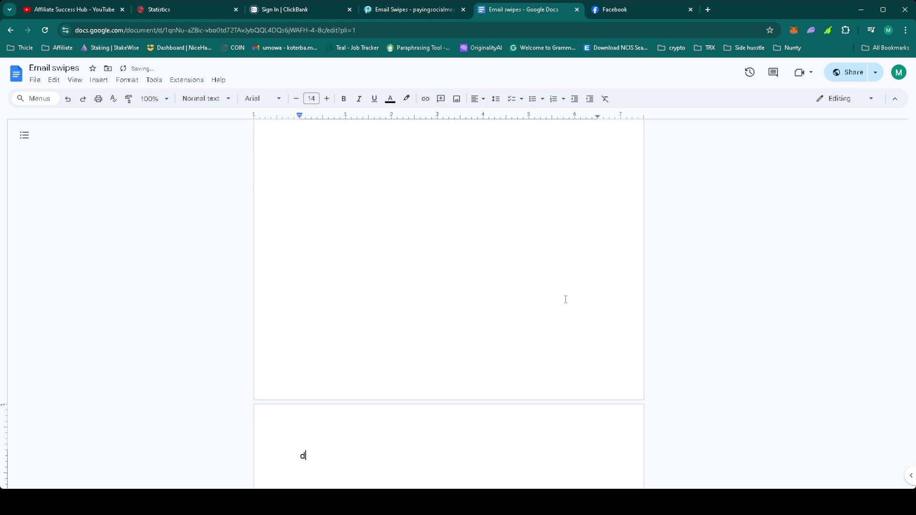
{"action": "type", "text": "DAy 55 enmo"}
{"action": "key", "text": "BackSpace"}
{"action": "key", "text": "BackSpace"}
{"action": "key", "text": "BackSpace"}
{"action": "type", "text": "mail 5:"}
{"action": "key", "text": "Return"}
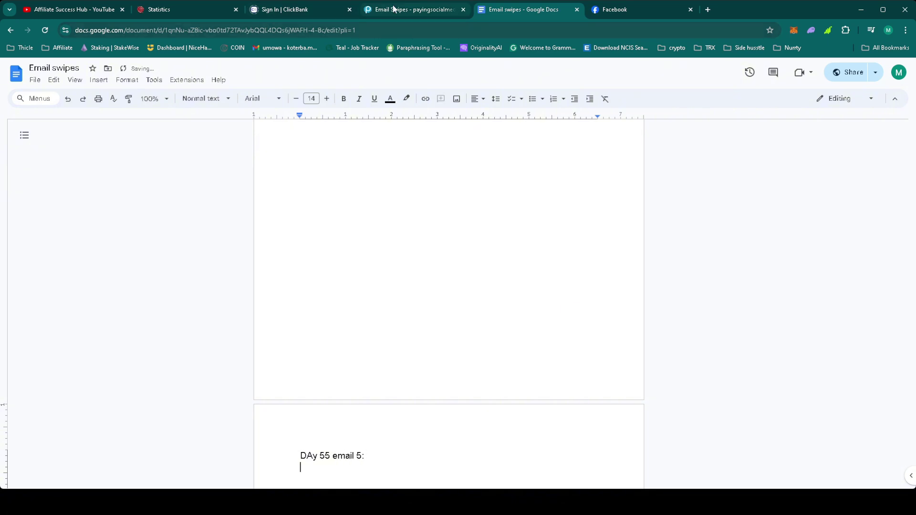
{"action": "left_click", "coordinate": [396, 9]}
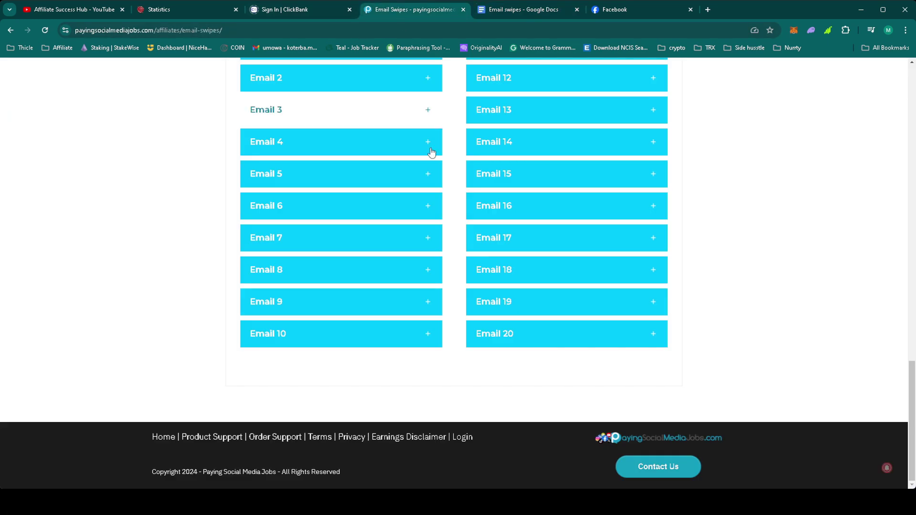
Expand the Email 5 swipe and copy its subject, pre-header, body and hoplink.
{"action": "left_click", "coordinate": [338, 179]}
{"action": "mouse_move", "coordinate": [244, 205]}
{"action": "left_mouse_down"}
{"action": "mouse_move", "coordinate": [276, 232]}
{"action": "mouse_move", "coordinate": [267, 305]}
{"action": "mouse_move", "coordinate": [323, 304]}
{"action": "mouse_move", "coordinate": [328, 404]}
{"action": "left_mouse_up"}
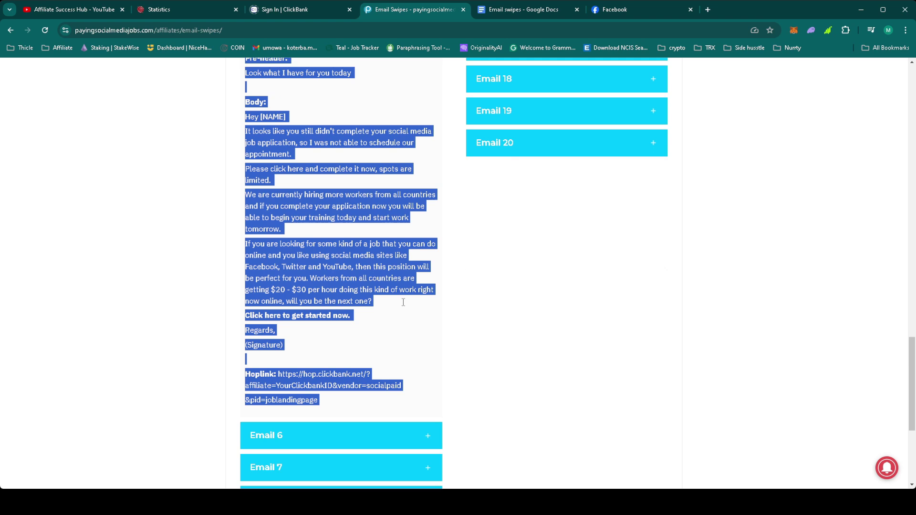
{"action": "left_click", "coordinate": [397, 347]}
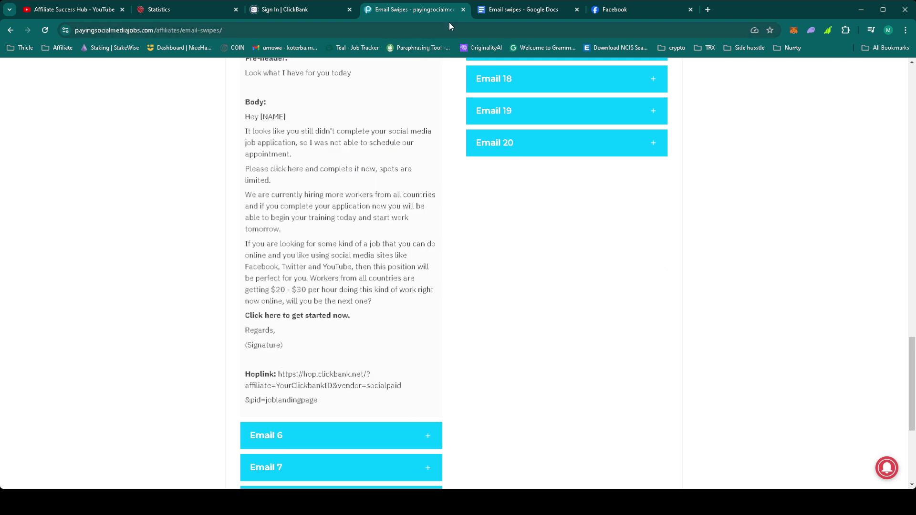
Paste the Email 5 swipe without formatting under the Day 55 heading.
{"action": "left_click", "coordinate": [563, 10]}
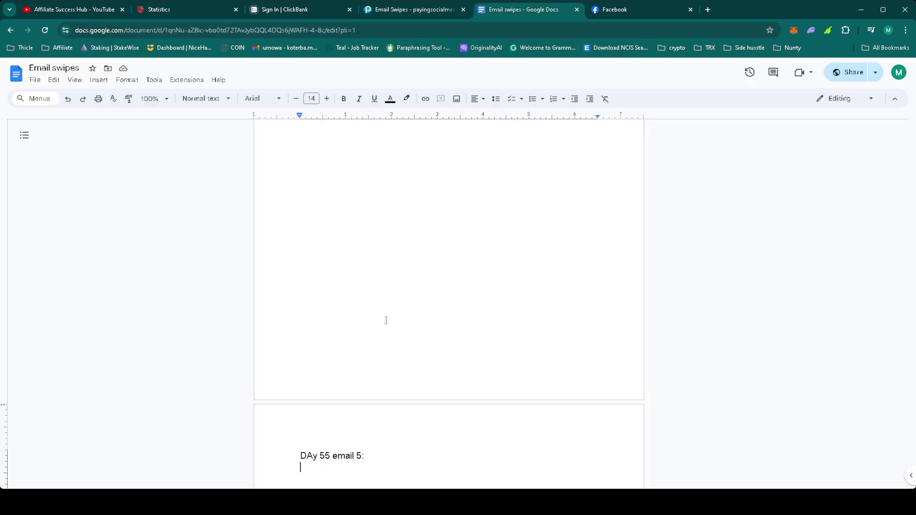
{"action": "right_click", "coordinate": [338, 469]}
{"action": "left_click", "coordinate": [408, 365]}
Replace the [NAME] greeting placeholder with the {!firstname_fix} merge tag from email 4.
{"action": "scroll", "coordinate": [412, 362], "scroll_direction": "up", "scroll_amount": 15}
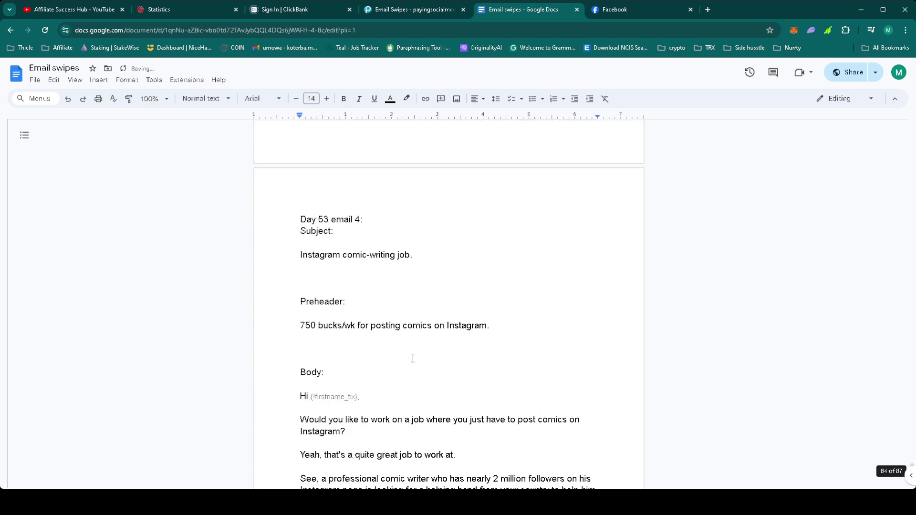
{"action": "left_click_drag", "start_coordinate": [366, 397], "coordinate": [311, 397]}
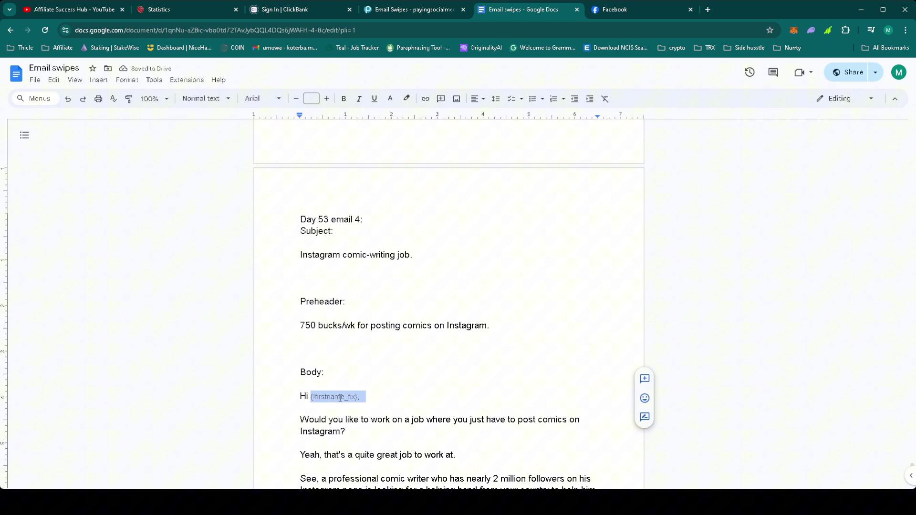
{"action": "left_click_drag", "start_coordinate": [367, 396], "coordinate": [312, 398]}
{"action": "key", "text": "ctrl+c"}
{"action": "scroll", "coordinate": [313, 399], "scroll_direction": "down", "scroll_amount": 15}
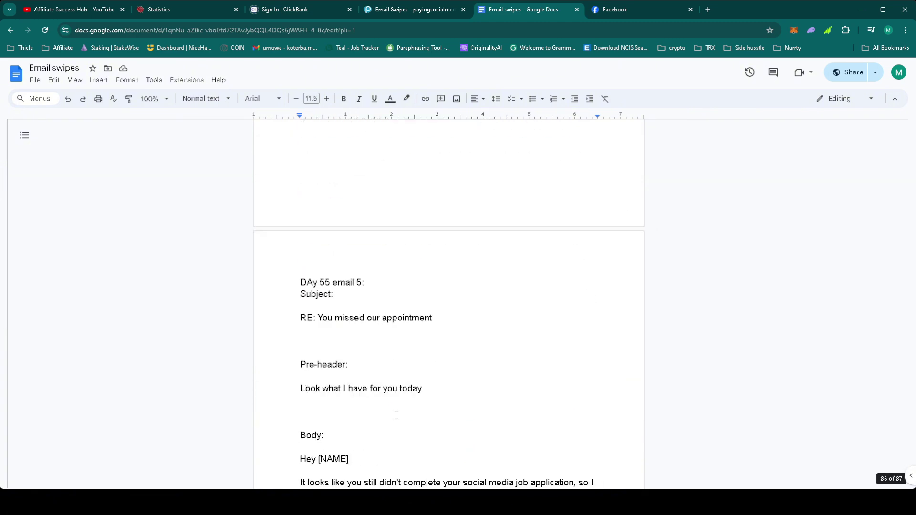
{"action": "left_click", "coordinate": [301, 448]}
{"action": "left_click_drag", "start_coordinate": [351, 460], "coordinate": [316, 463]}
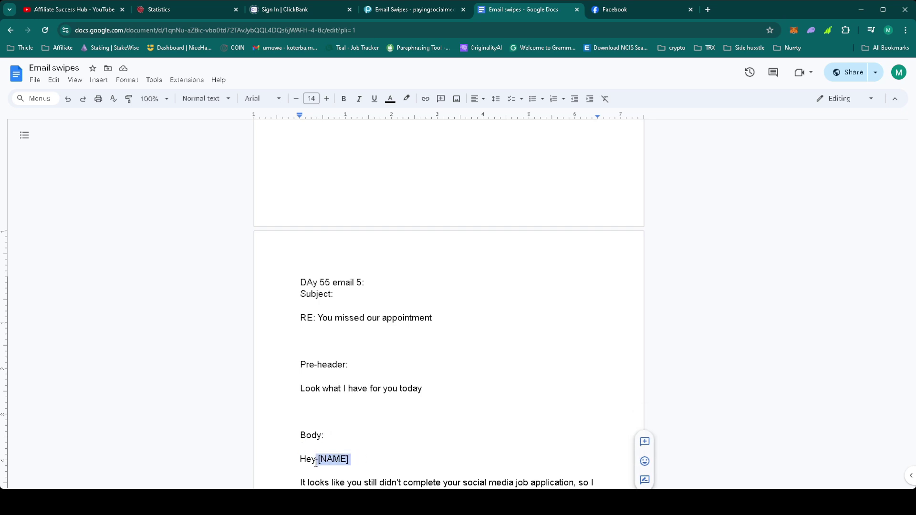
{"action": "key", "text": "ctrl+v"}
Replace (Signature) with the sender's name and rejoin the &pid=joblandingpage line to the hoplink.
{"action": "scroll", "coordinate": [378, 429], "scroll_direction": "down", "scroll_amount": 5}
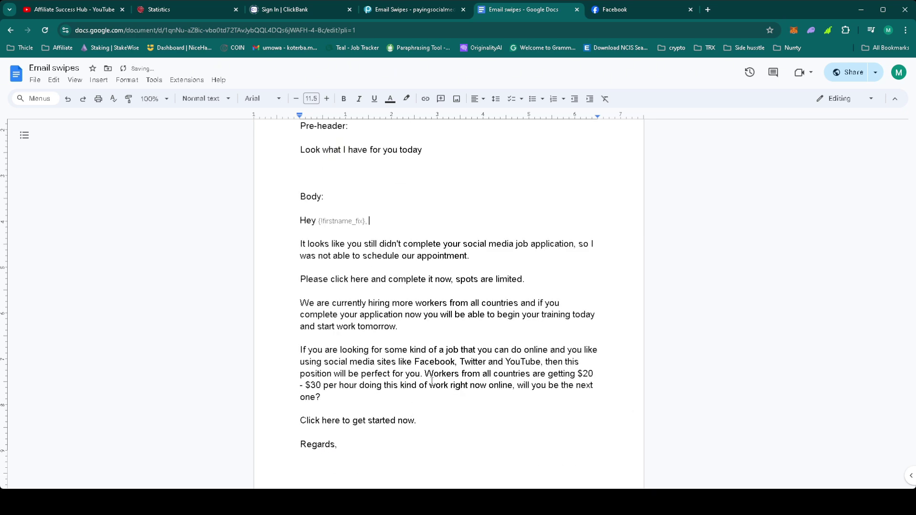
{"action": "scroll", "coordinate": [432, 382], "scroll_direction": "down", "scroll_amount": 3}
{"action": "mouse_move", "coordinate": [344, 422]}
{"action": "left_mouse_down"}
{"action": "mouse_move", "coordinate": [305, 405]}
{"action": "mouse_move", "coordinate": [309, 336]}
{"action": "mouse_move", "coordinate": [360, 337]}
{"action": "mouse_move", "coordinate": [302, 410]}
{"action": "mouse_move", "coordinate": [305, 420]}
{"action": "mouse_move", "coordinate": [294, 407]}
{"action": "left_mouse_up"}
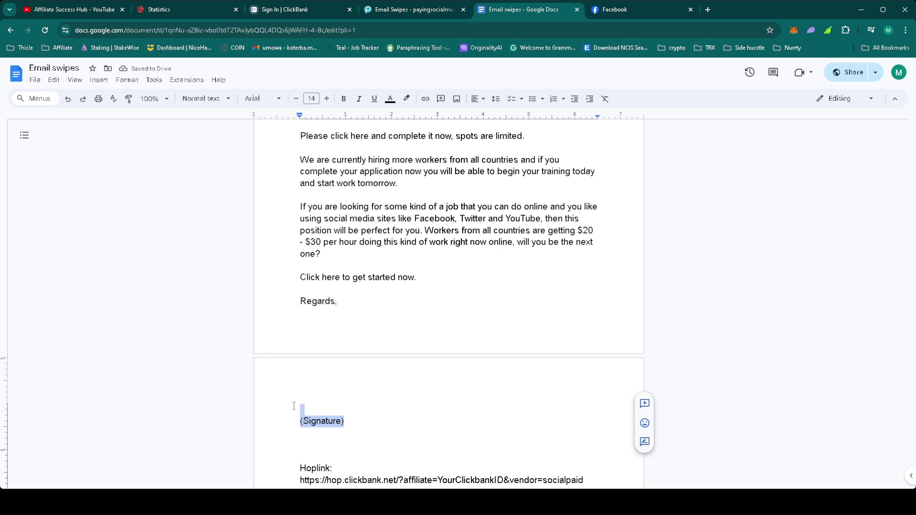
{"action": "type", "text": "Matt Koter"}
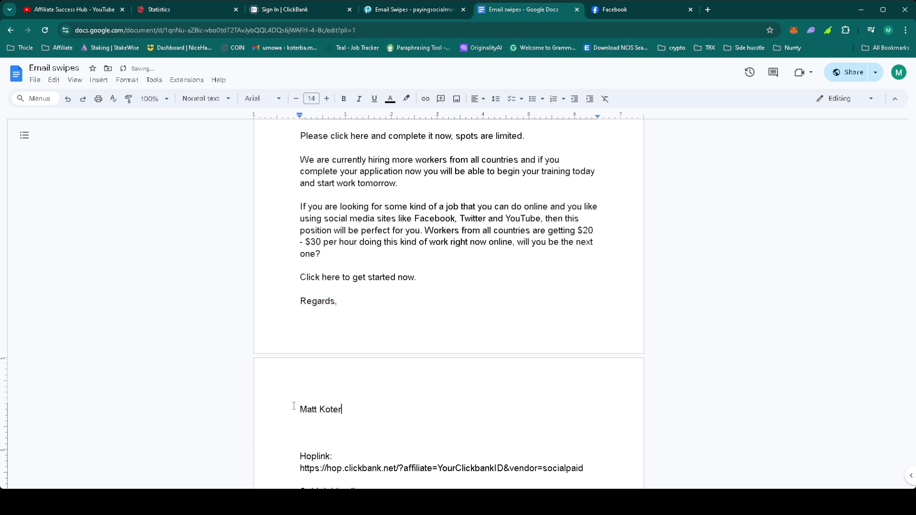
{"action": "type", "text": "ba"}
{"action": "scroll", "coordinate": [306, 408], "scroll_direction": "down", "scroll_amount": 3}
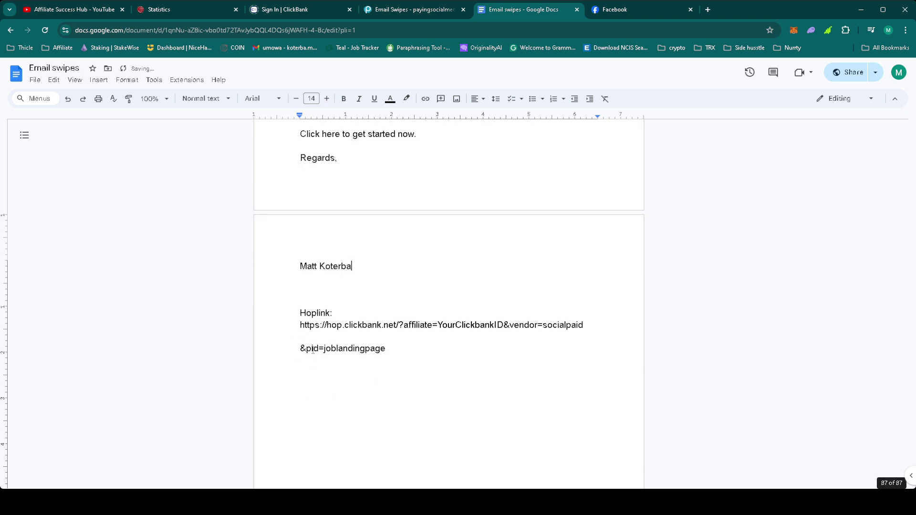
{"action": "left_click", "coordinate": [301, 348]}
{"action": "key", "text": "BackSpace"}
{"action": "key", "text": "BackSpace"}
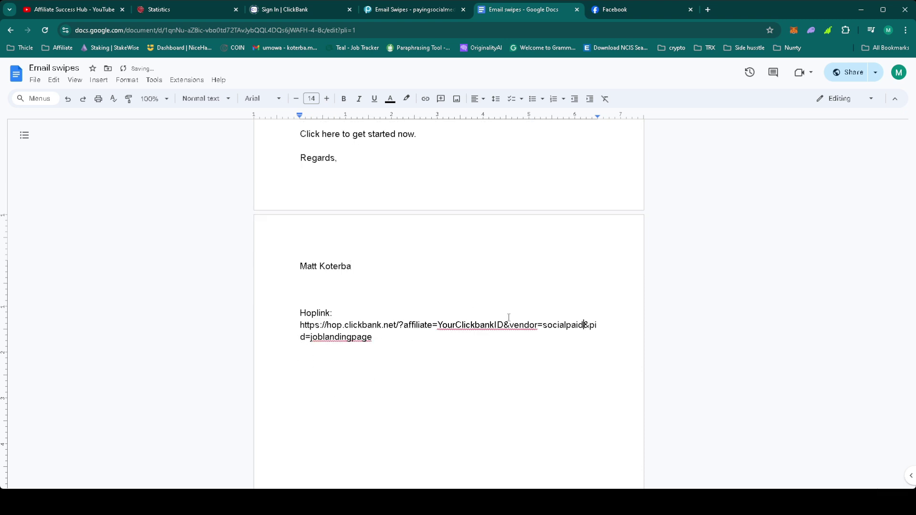
Replace YourClickbankID in the hoplink with the affiliate's ClickBank ID and append &tid=mlgs.
{"action": "left_click_drag", "start_coordinate": [438, 325], "coordinate": [505, 328]}
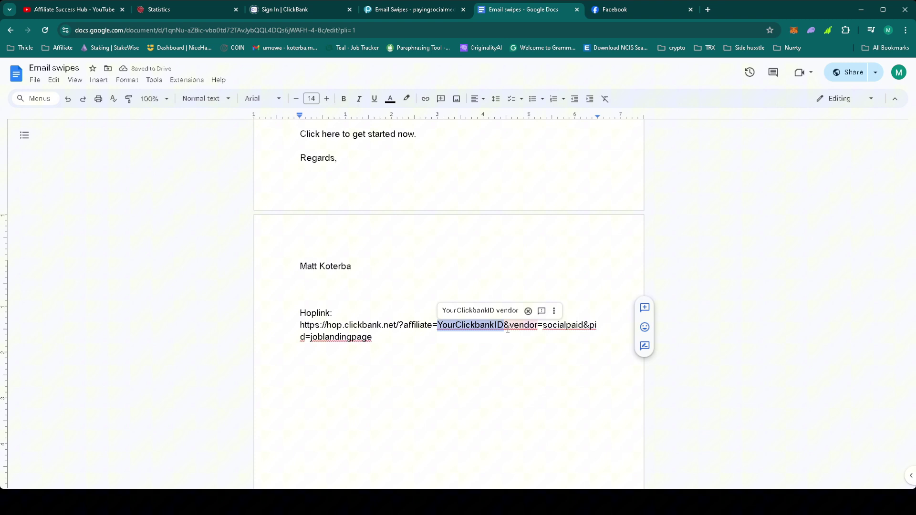
{"action": "type", "text": "korba85"}
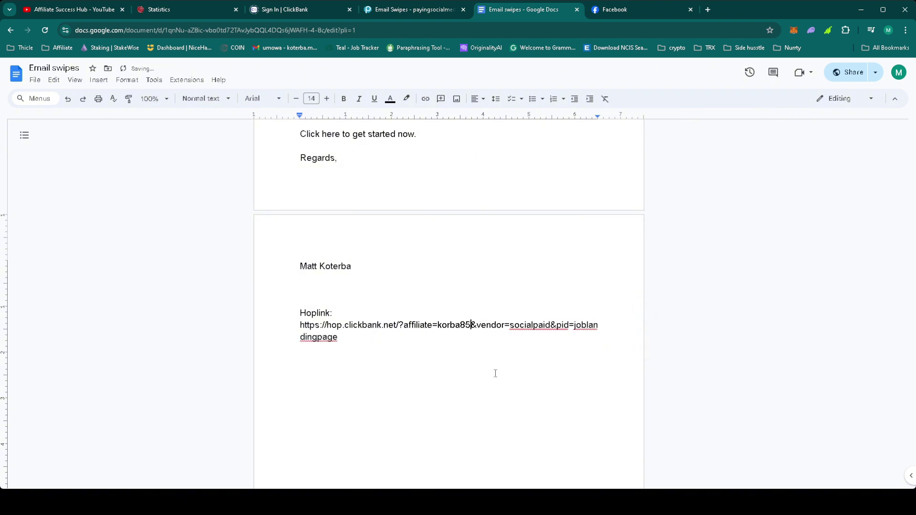
{"action": "left_click", "coordinate": [397, 336]}
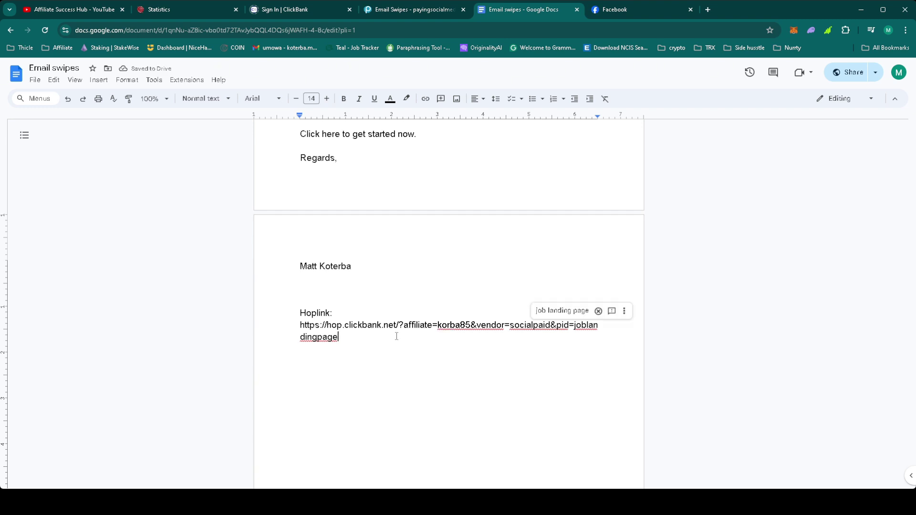
{"action": "type", "text": "&"}
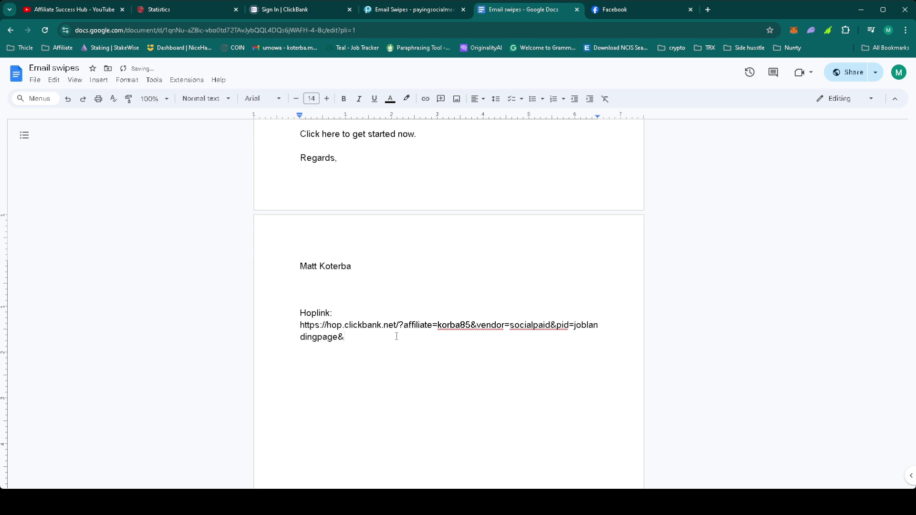
{"action": "type", "text": "tid=mlgs"}
{"action": "left_click_drag", "start_coordinate": [378, 338], "coordinate": [292, 330]}
{"action": "key", "text": "ctrl+c"}
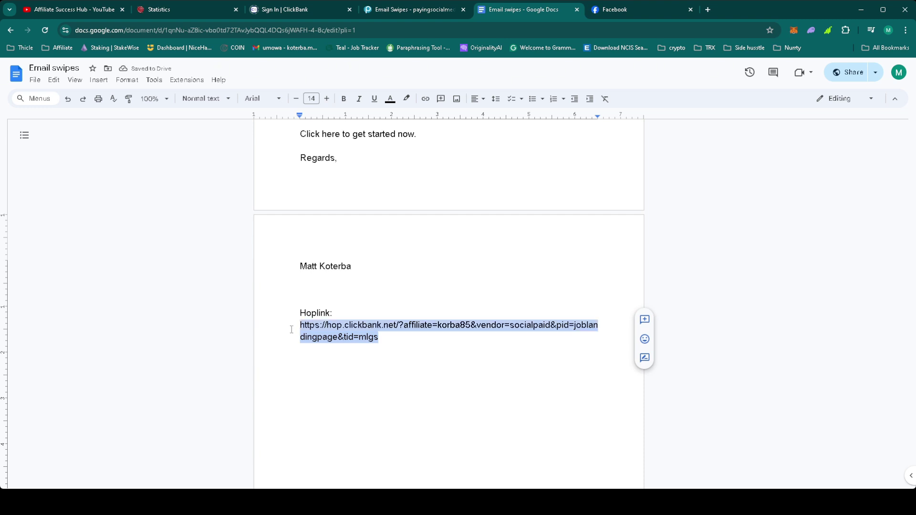
{"action": "left_click", "coordinate": [287, 9]}
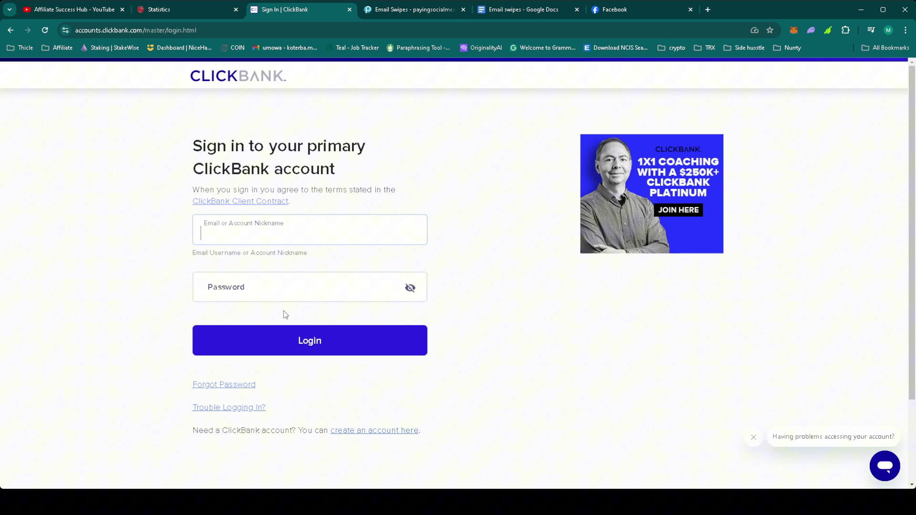
Sign in to ClickBank, encode the hoplink with Affiliate Link Tools, and copy the encrypted link.
{"action": "left_click", "coordinate": [314, 324]}
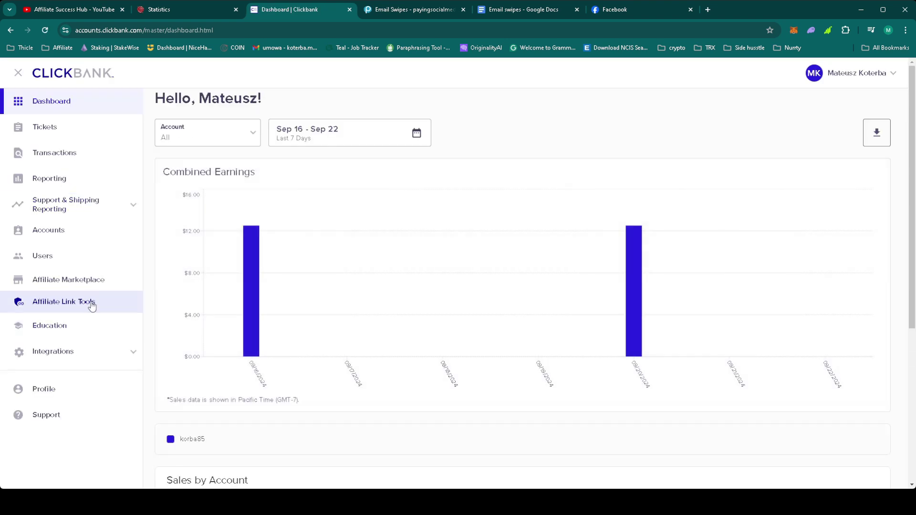
{"action": "left_click", "coordinate": [92, 306]}
{"action": "left_click", "coordinate": [292, 125]}
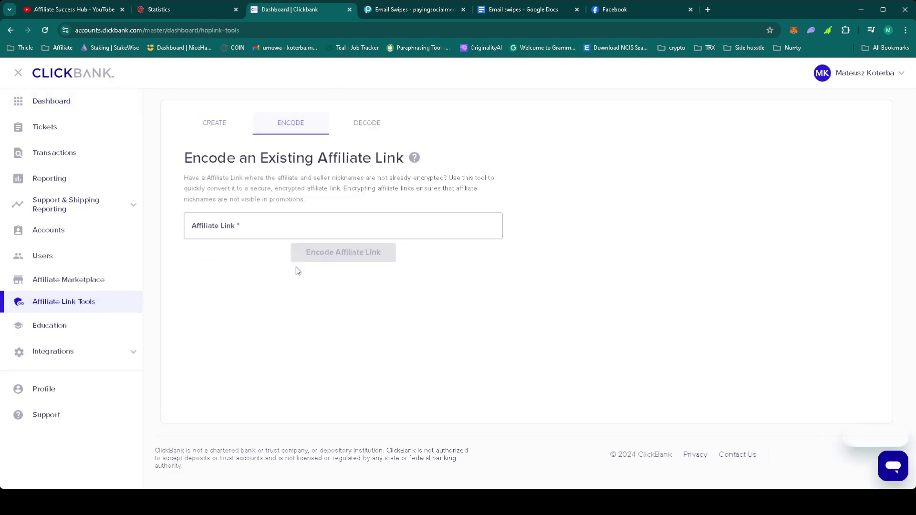
{"action": "left_click", "coordinate": [267, 230]}
{"action": "key", "text": "ctrl+v"}
{"action": "left_click", "coordinate": [334, 255]}
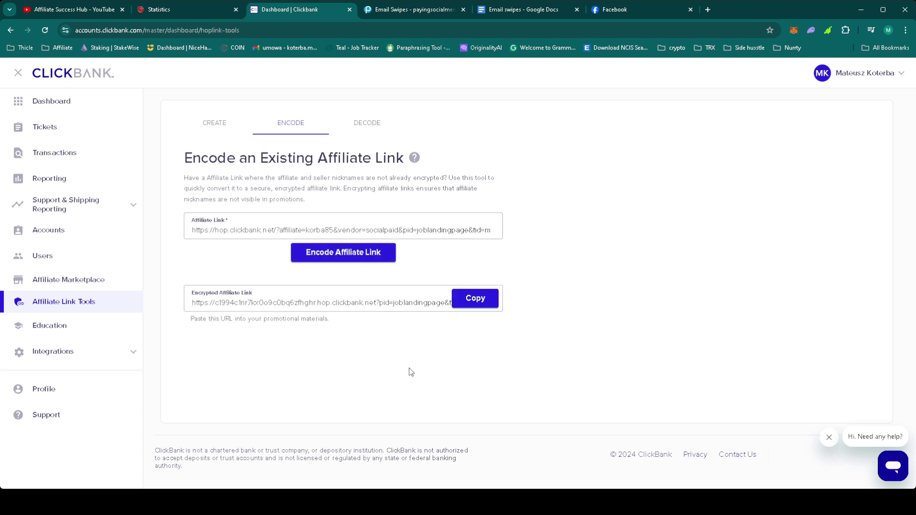
{"action": "left_click", "coordinate": [483, 299]}
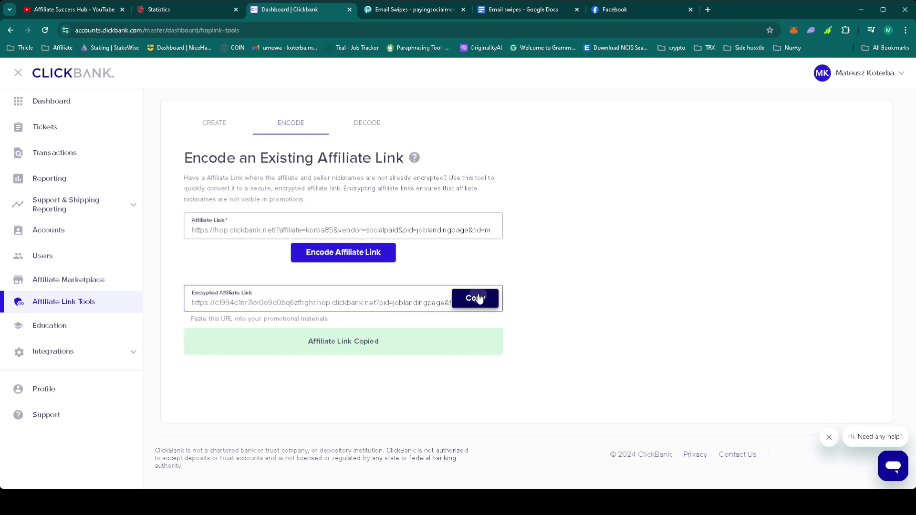
{"action": "left_click", "coordinate": [548, 10]}
Replace the old hoplink with the encrypted link, pasted without formatting.
{"action": "right_click", "coordinate": [347, 329]}
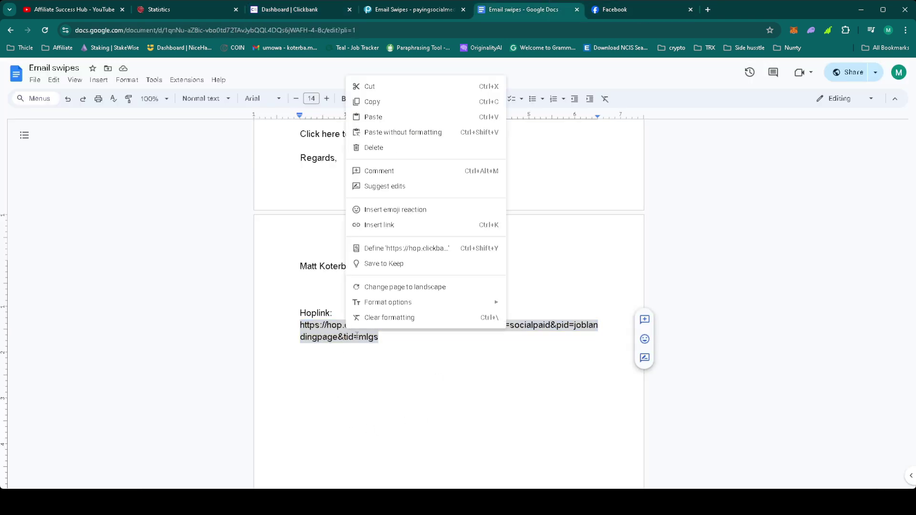
{"action": "left_click", "coordinate": [428, 138]}
{"action": "left_click_drag", "start_coordinate": [374, 338], "coordinate": [418, 324]}
{"action": "scroll", "coordinate": [446, 297], "scroll_direction": "up", "scroll_amount": 5}
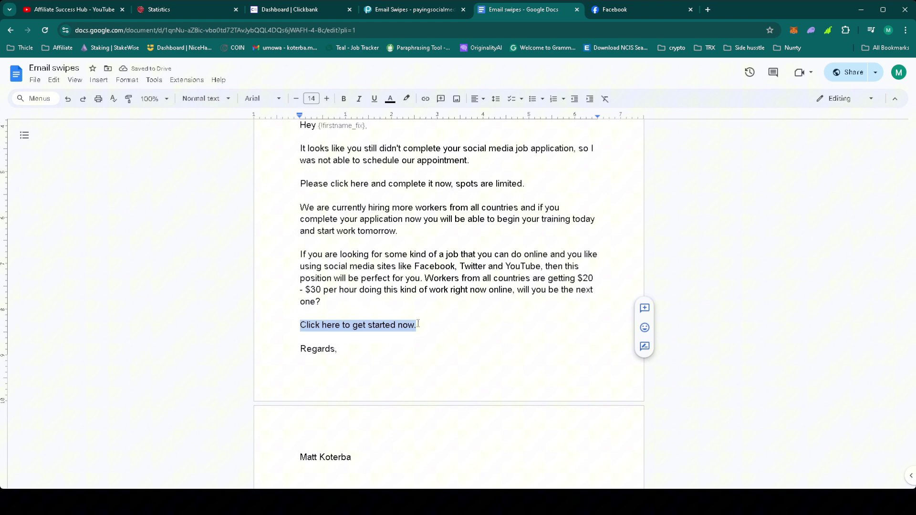
Hyperlink 'Click here to get started now.' to the encrypted hoplink.
{"action": "right_click", "coordinate": [384, 326]}
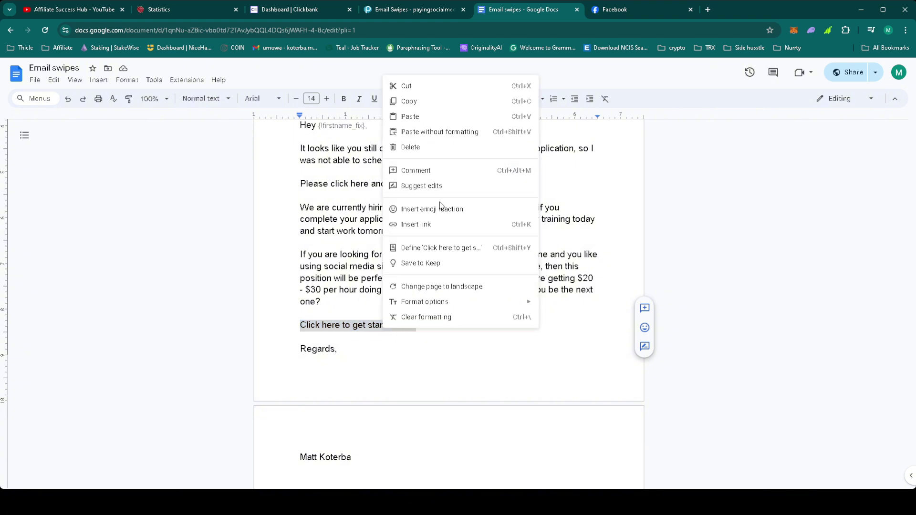
{"action": "left_click", "coordinate": [441, 224]}
{"action": "key", "text": "ctrl+v"}
{"action": "key", "text": "Return"}
{"action": "scroll", "coordinate": [473, 224], "scroll_direction": "up", "scroll_amount": 4}
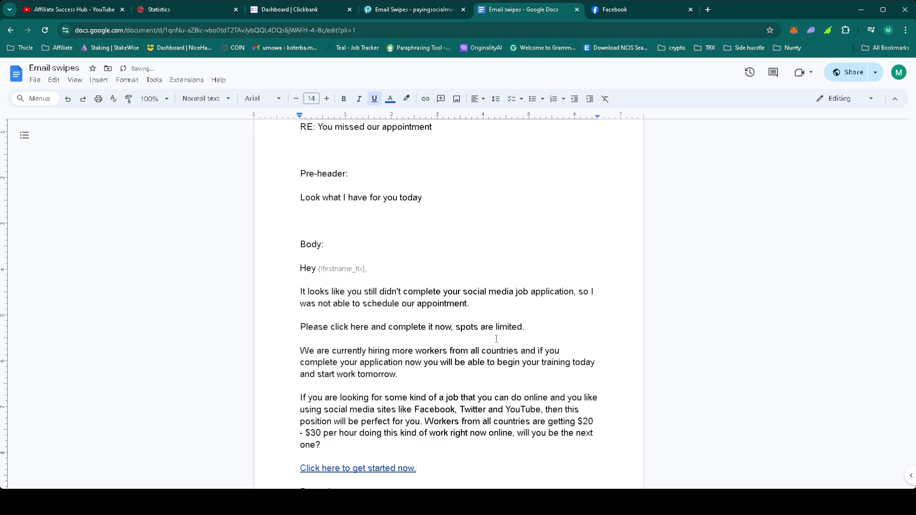
{"action": "scroll", "coordinate": [530, 297], "scroll_direction": "down", "scroll_amount": 3}
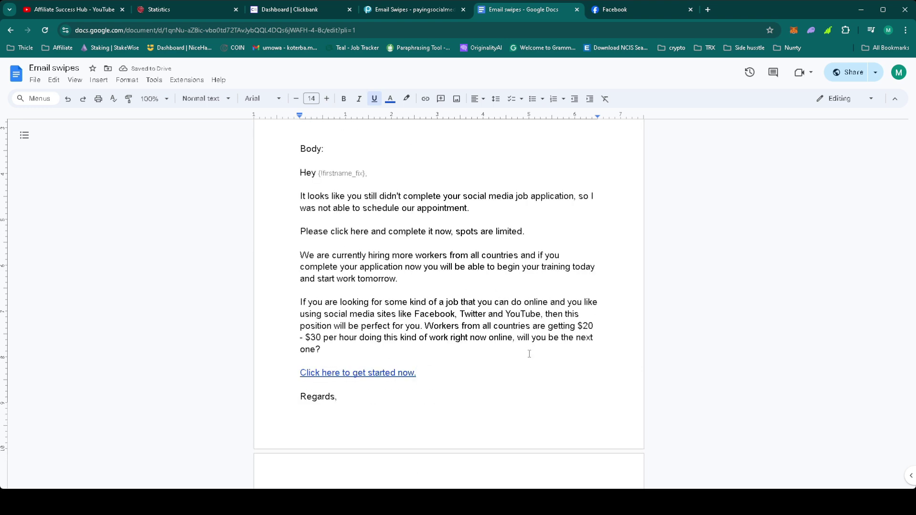
{"action": "scroll", "coordinate": [530, 351], "scroll_direction": "down", "scroll_amount": 2}
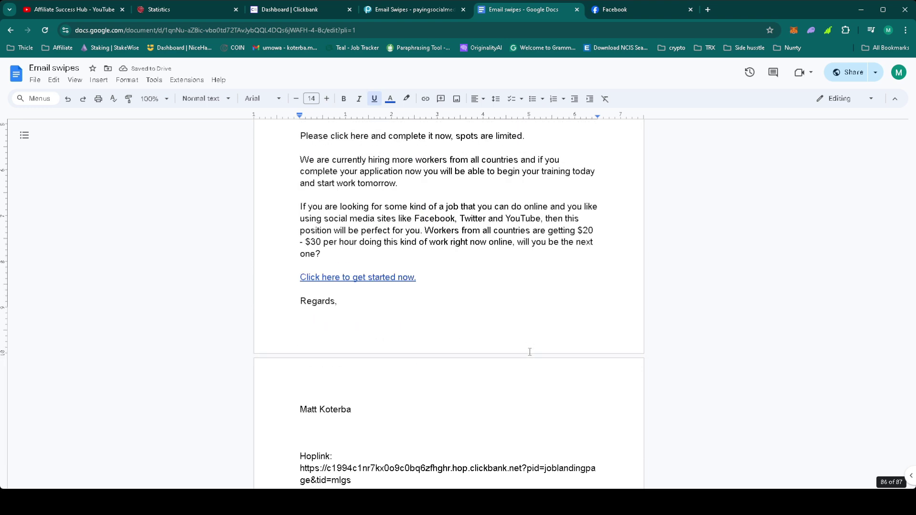
{"action": "scroll", "coordinate": [529, 352], "scroll_direction": "up", "scroll_amount": 2}
Open the MyLeadGenSecret Mailing System form and select all leads.
{"action": "left_click", "coordinate": [181, 12]}
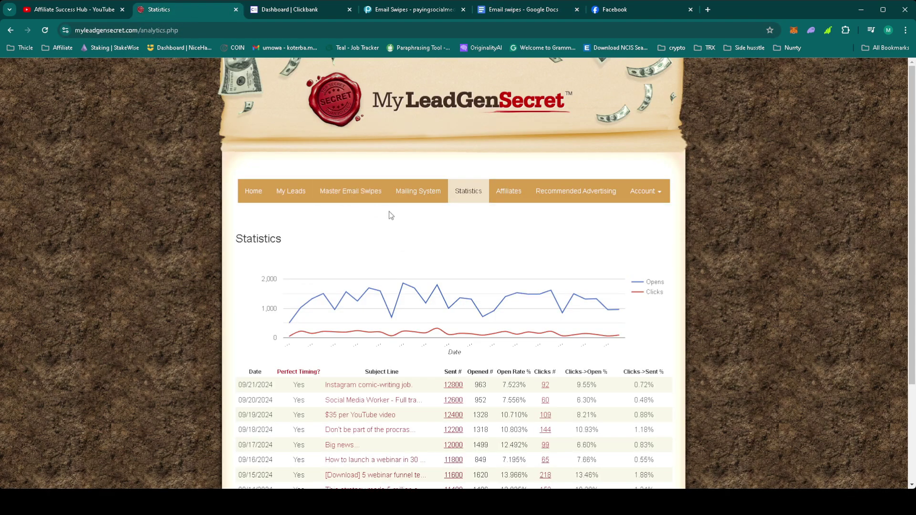
{"action": "left_click", "coordinate": [418, 191]}
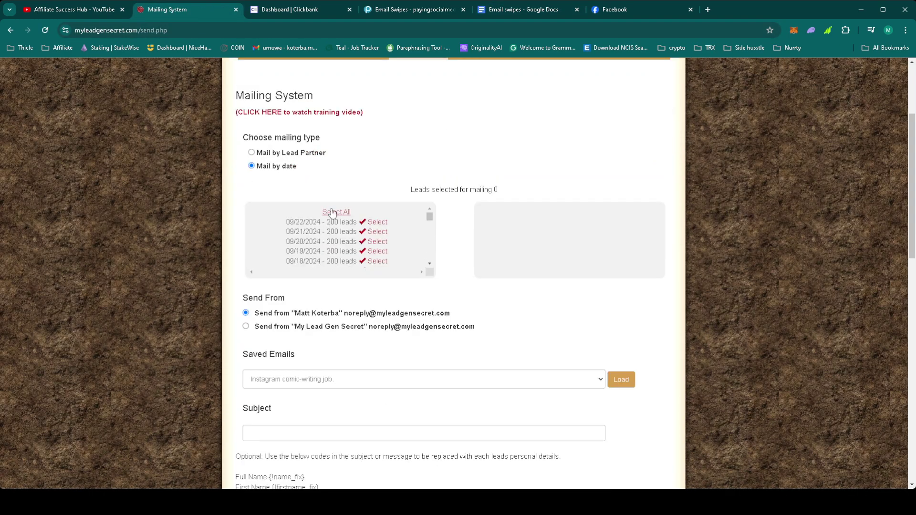
{"action": "left_click", "coordinate": [335, 211]}
Copy the subject 'RE: You missed our appointment' from the document into the Subject field.
{"action": "left_click", "coordinate": [538, 12]}
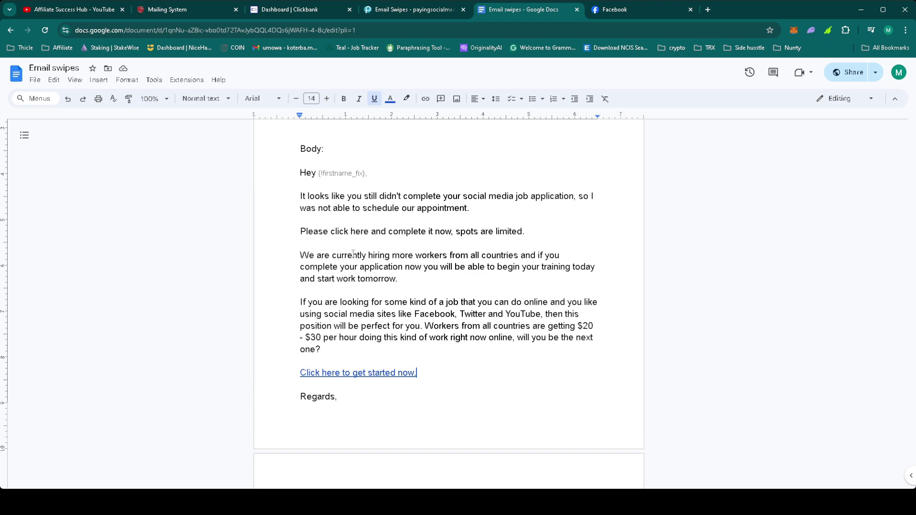
{"action": "scroll", "coordinate": [449, 286], "scroll_direction": "up", "scroll_amount": 2}
{"action": "key", "text": "shift+Left"}
{"action": "left_click_drag", "start_coordinate": [274, 214], "coordinate": [287, 172]}
{"action": "scroll", "coordinate": [286, 173], "scroll_direction": "up", "scroll_amount": 2}
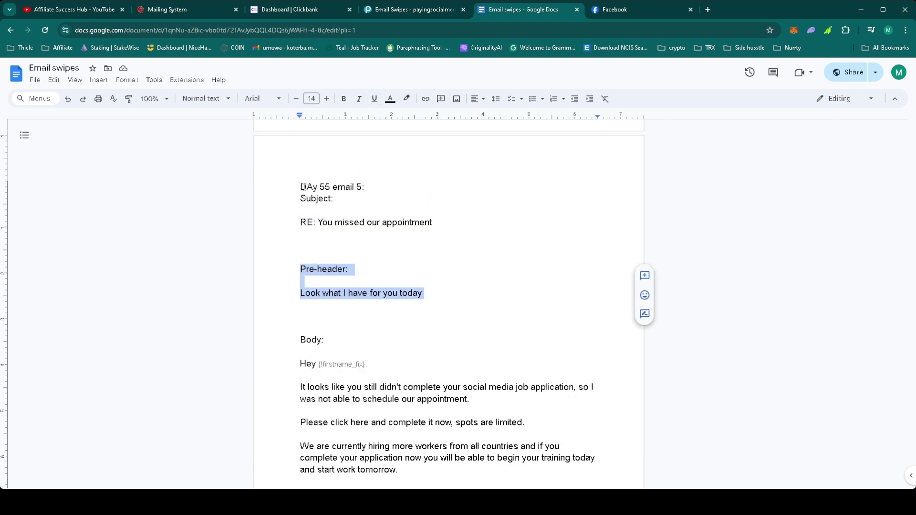
{"action": "left_click_drag", "start_coordinate": [432, 222], "coordinate": [283, 228]}
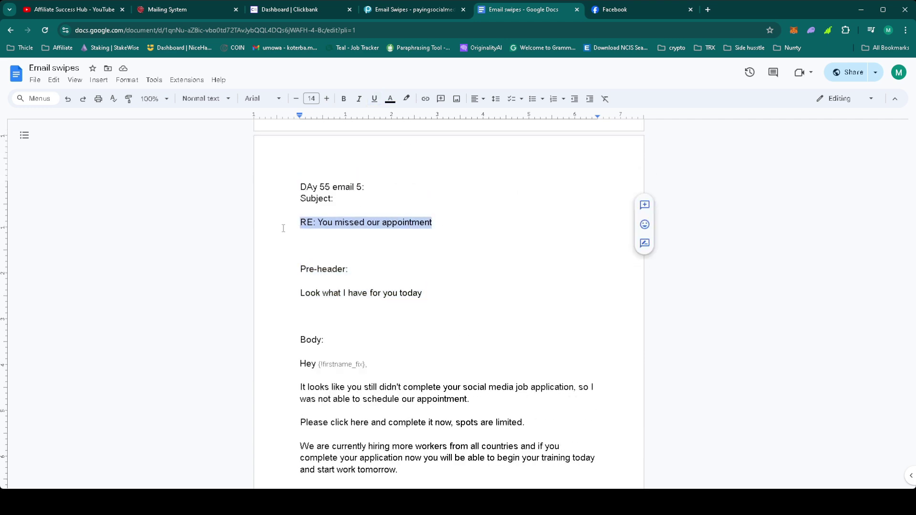
{"action": "left_click", "coordinate": [187, 12]}
{"action": "scroll", "coordinate": [399, 363], "scroll_direction": "down", "scroll_amount": 5}
{"action": "left_click", "coordinate": [338, 338]}
{"action": "key", "text": "ctrl+v"}
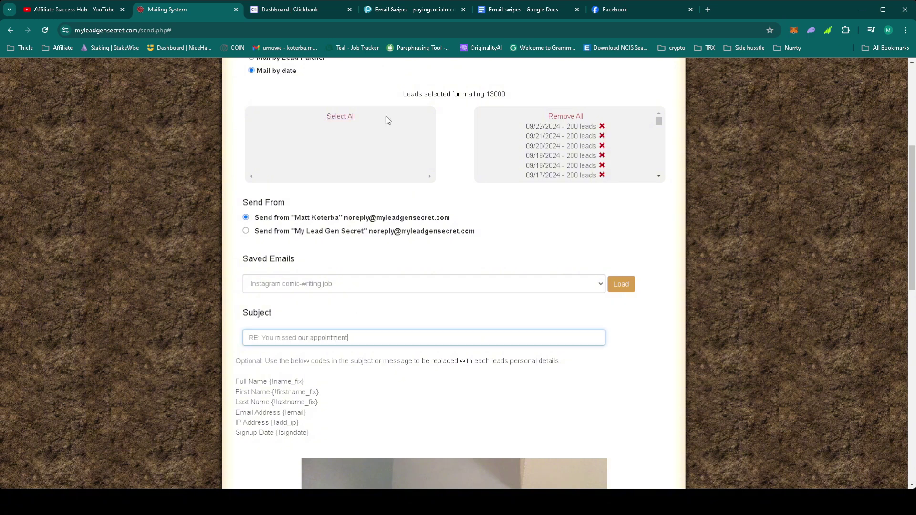
Copy the Email 5 body text from the Email swipes document.
{"action": "left_click", "coordinate": [497, 9]}
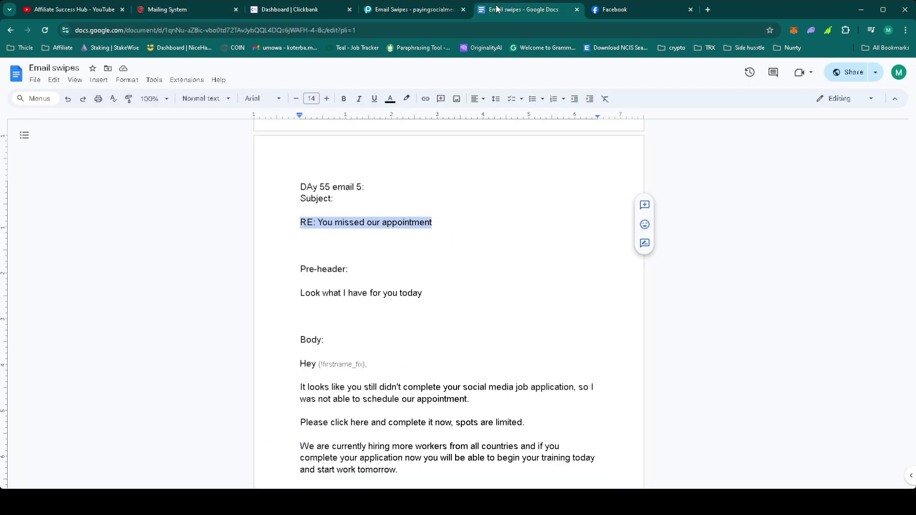
{"action": "scroll", "coordinate": [458, 285], "scroll_direction": "down", "scroll_amount": 5}
{"action": "mouse_move", "coordinate": [300, 173]}
{"action": "left_mouse_down"}
{"action": "mouse_move", "coordinate": [595, 269]}
{"action": "mouse_move", "coordinate": [490, 283]}
{"action": "mouse_move", "coordinate": [454, 377]}
{"action": "left_mouse_up"}
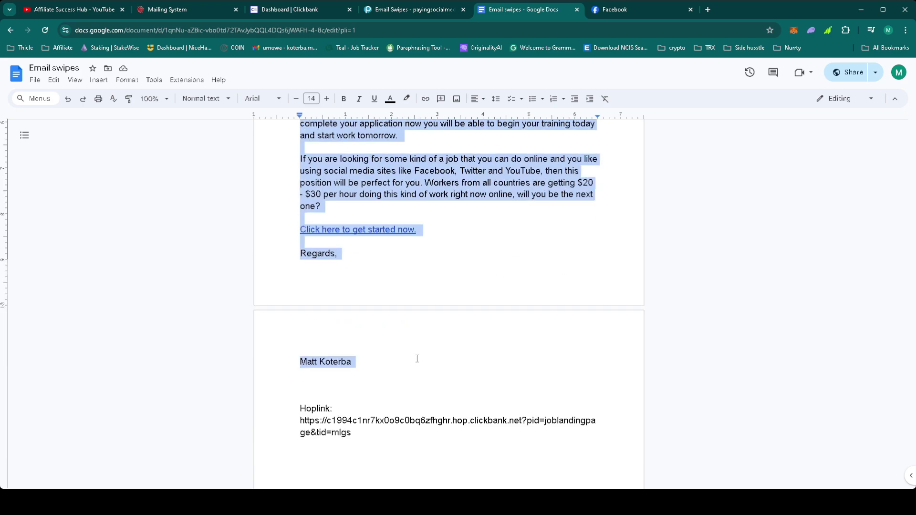
{"action": "left_click", "coordinate": [208, 8]}
Paste the email body into the message, unbold it all, and bold the call-to-action line.
{"action": "scroll", "coordinate": [320, 351], "scroll_direction": "down", "scroll_amount": 11}
{"action": "left_click", "coordinate": [319, 352]}
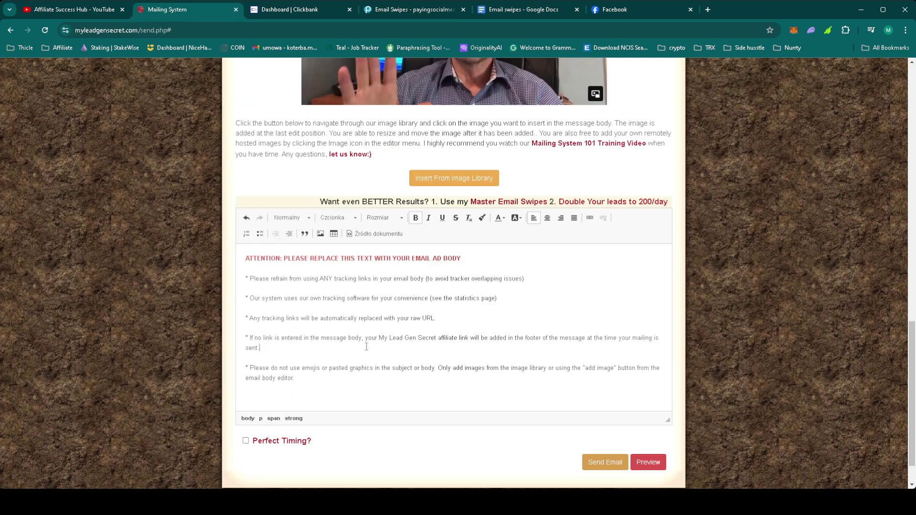
{"action": "key", "text": "ctrl+a"}
{"action": "key", "text": "ctrl+v"}
{"action": "key", "text": "ctrl+a"}
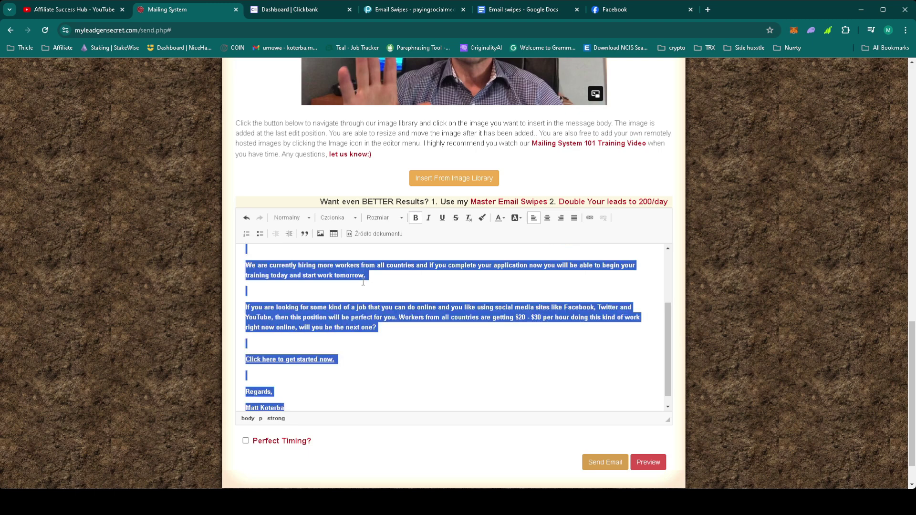
{"action": "key", "text": "ctrl+b"}
{"action": "left_click", "coordinate": [362, 362]}
{"action": "left_click_drag", "start_coordinate": [363, 363], "coordinate": [191, 359]}
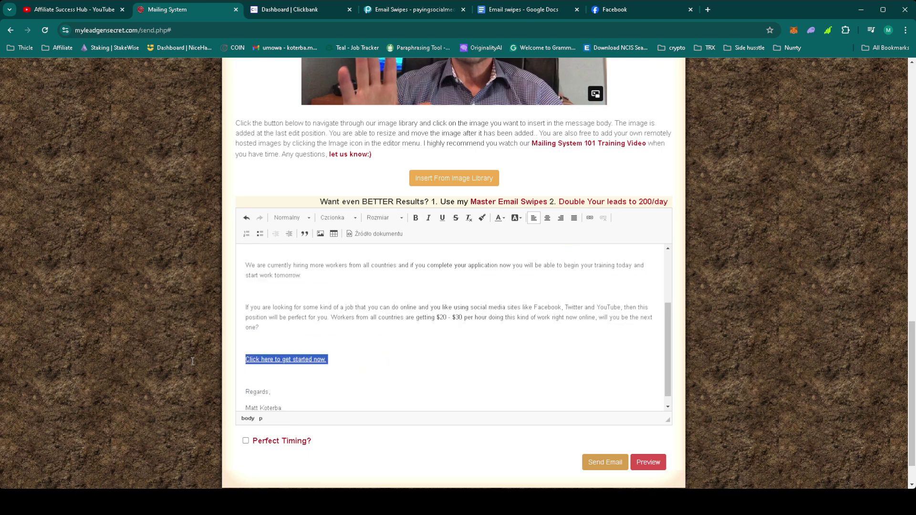
{"action": "key", "text": "ctrl+b"}
Tick Perfect Timing and send the mailing to the selected leads.
{"action": "left_click", "coordinate": [315, 449]}
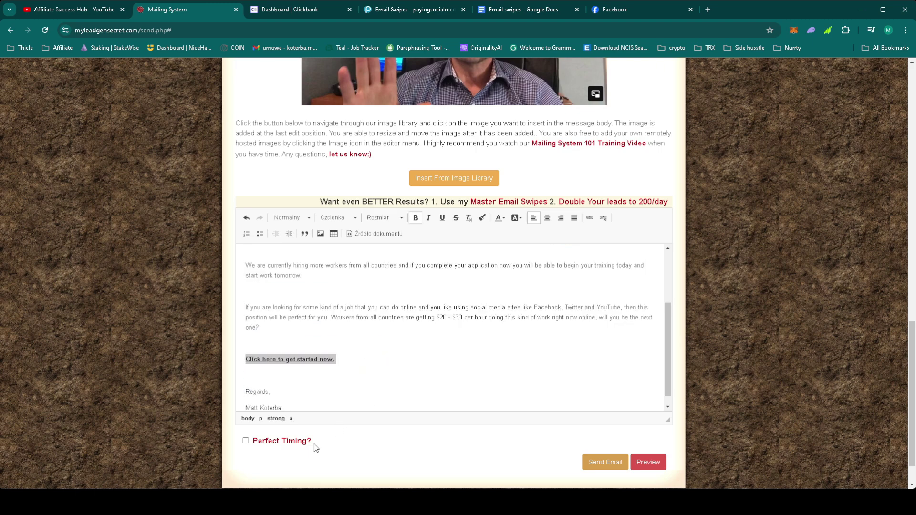
{"action": "left_click", "coordinate": [246, 441]}
{"action": "left_click", "coordinate": [377, 376]}
{"action": "scroll", "coordinate": [380, 377], "scroll_direction": "up", "scroll_amount": 3}
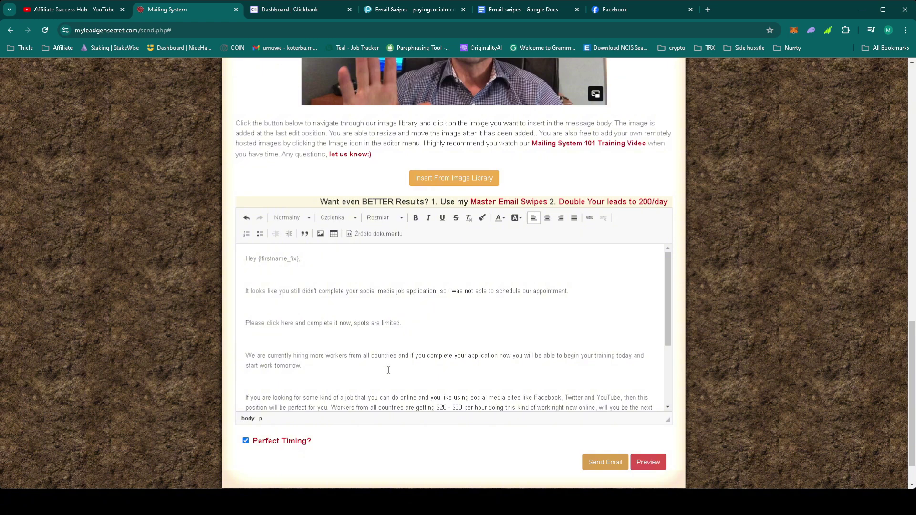
{"action": "scroll", "coordinate": [389, 370], "scroll_direction": "down", "scroll_amount": 3}
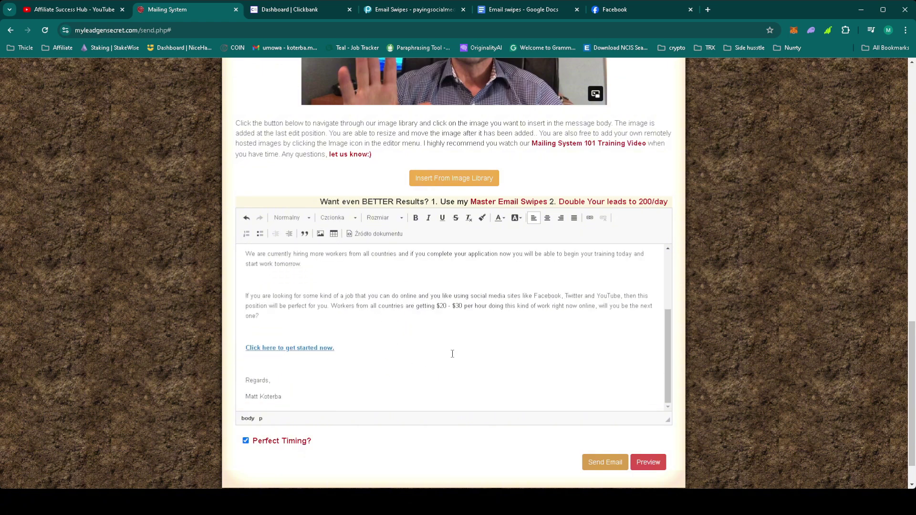
{"action": "left_click", "coordinate": [598, 462]}
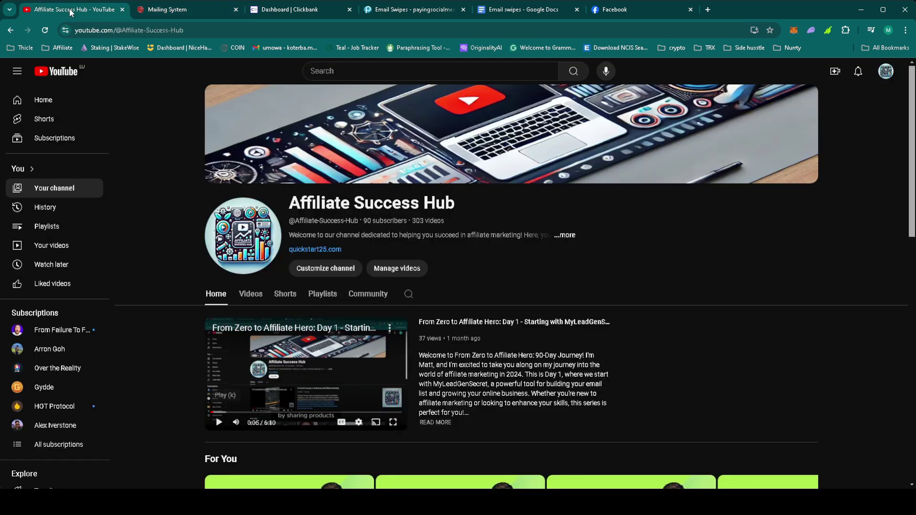
Switch to the Affiliate Success Hub YouTube channel page.
{"action": "left_click", "coordinate": [69, 9]}
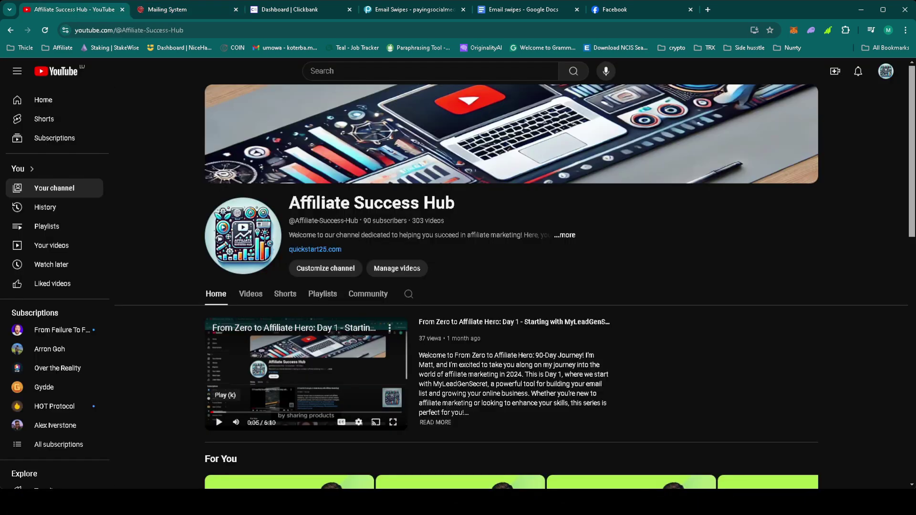